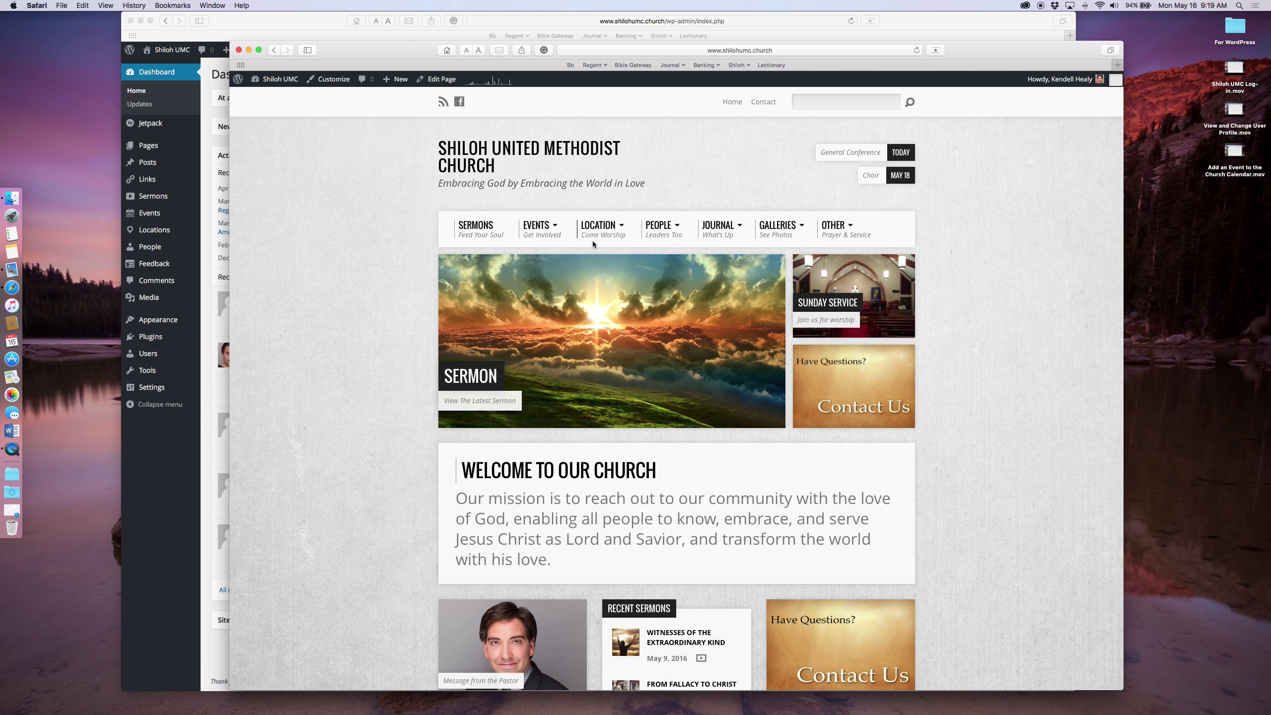
- Look over the church website's home page, from the navigation menus to the footer, and close its window
mouse_move(605, 231)
mouse_move(721, 235)
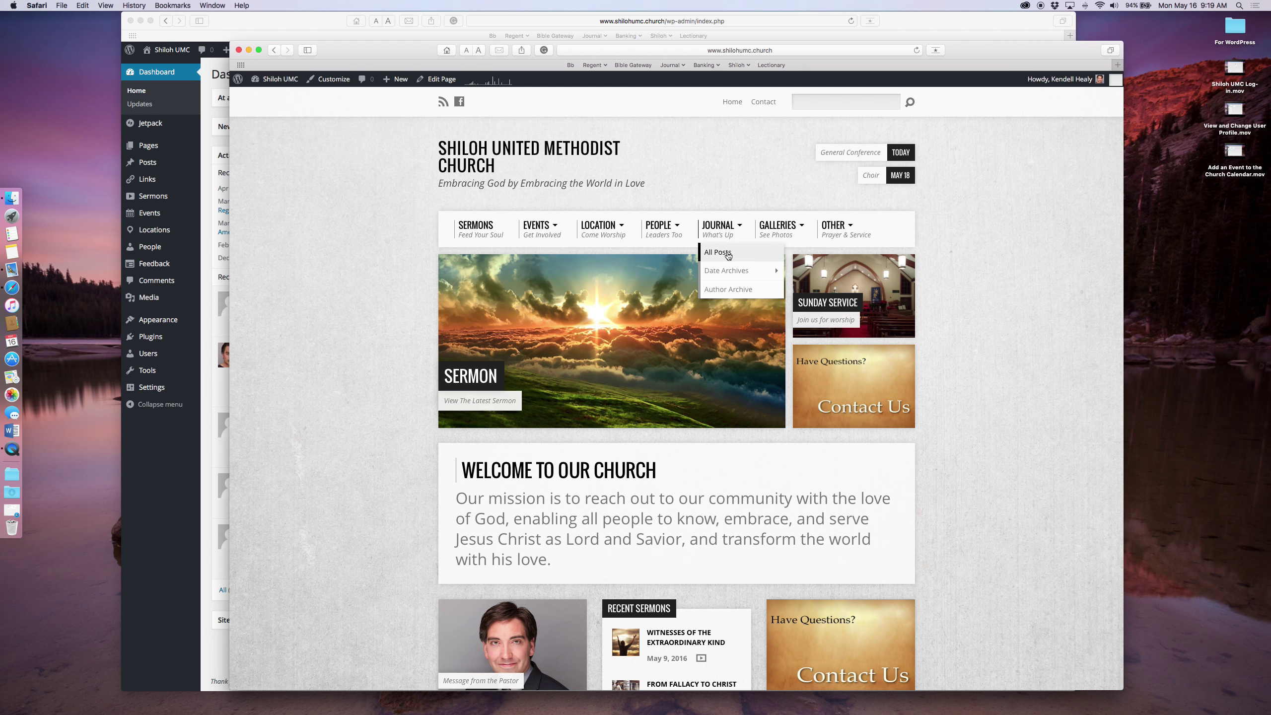
scroll(1041, 276, down, 1)
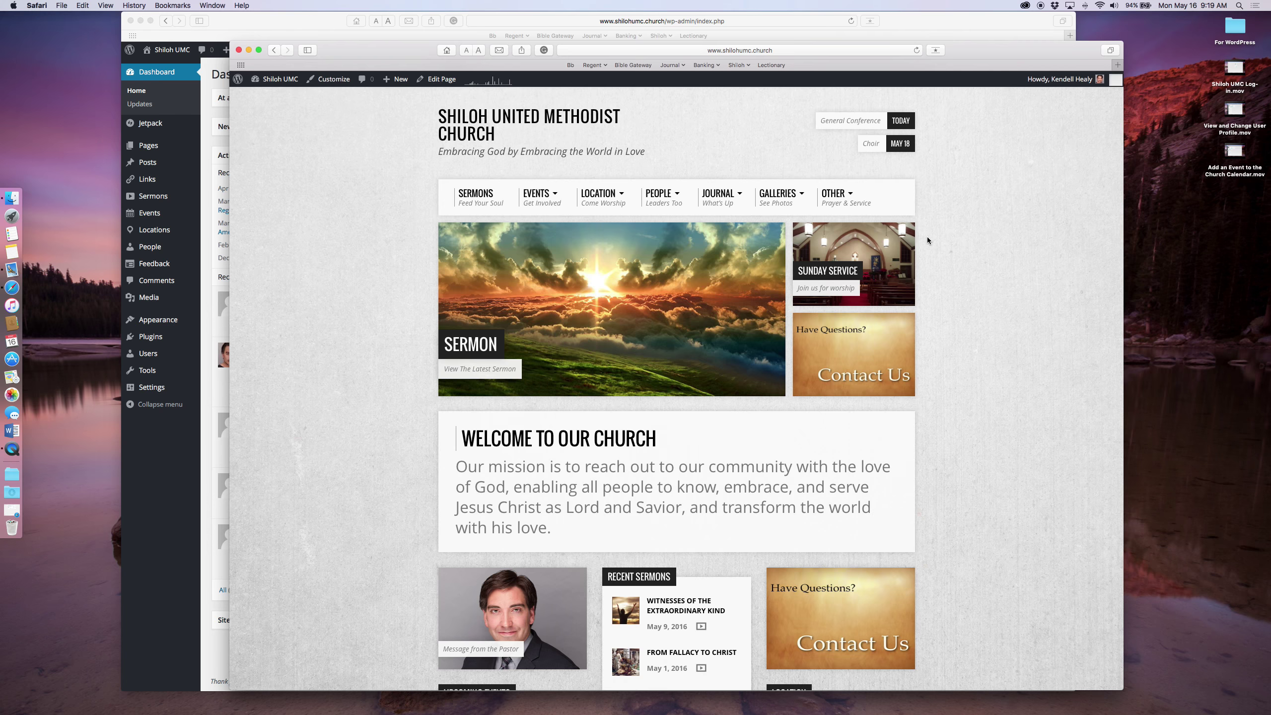
scroll(926, 238, down, 1)
scroll(748, 195, down, 10)
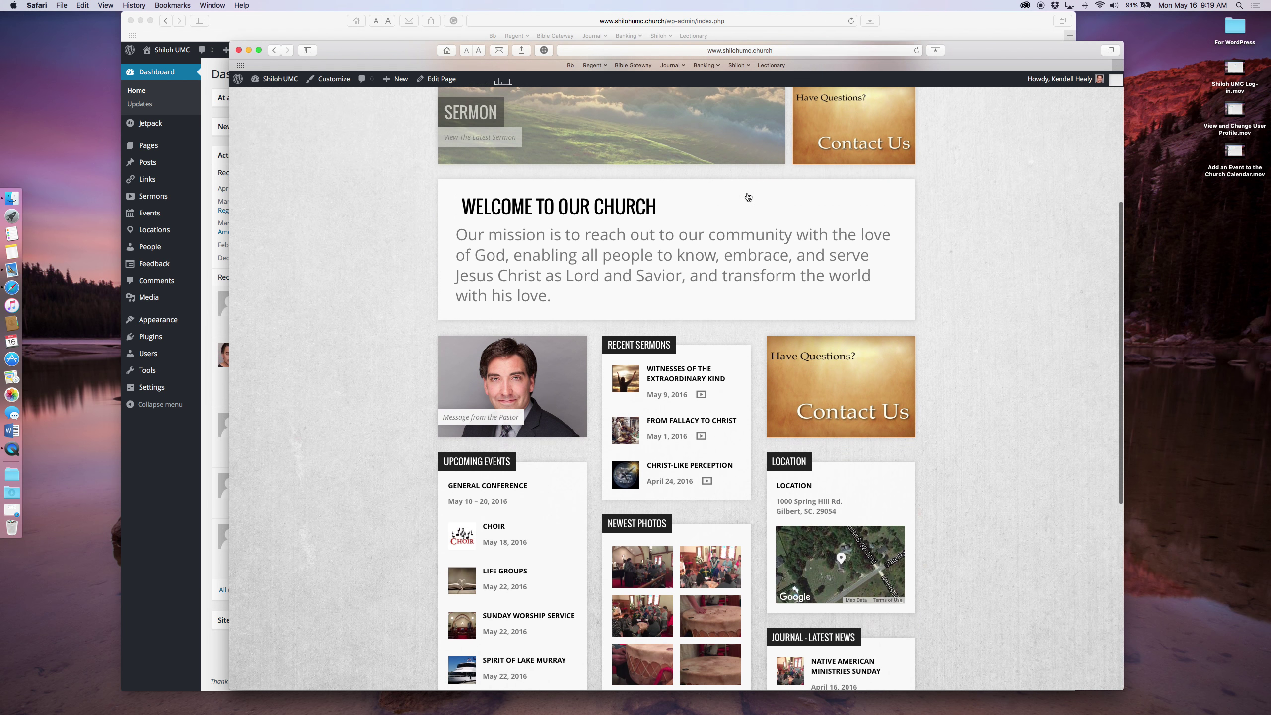
scroll(747, 195, down, 4)
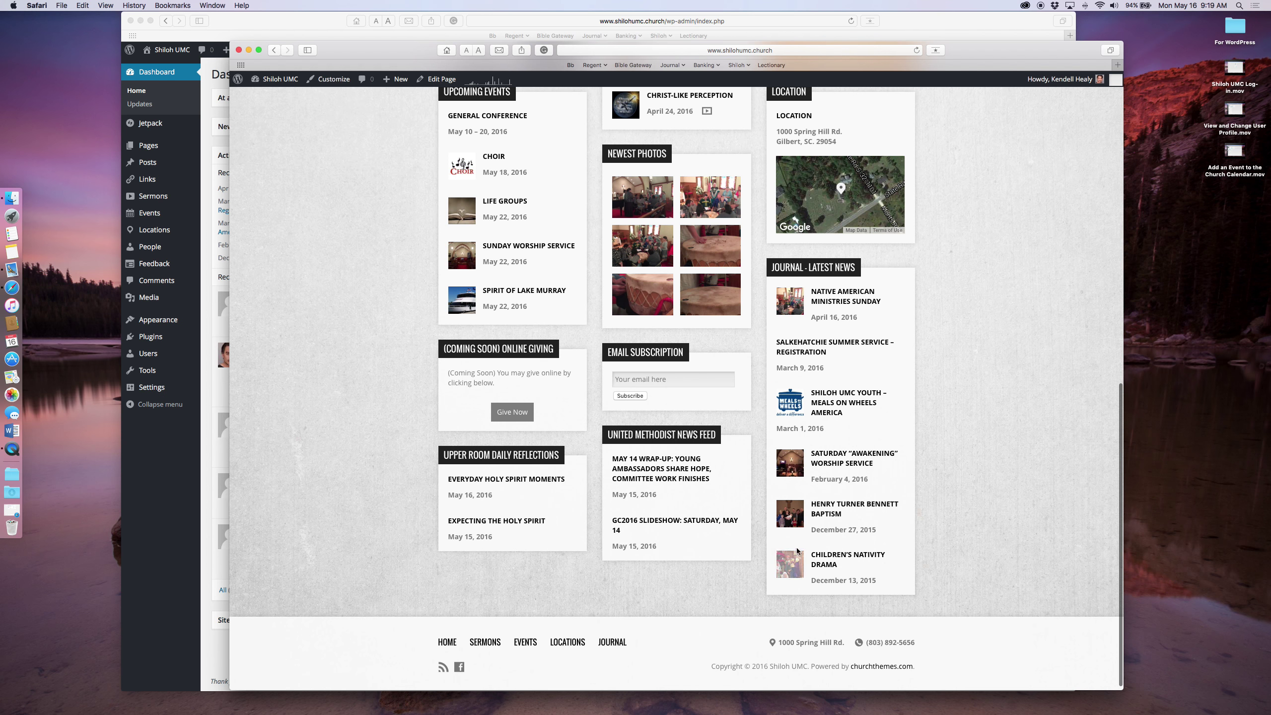
scroll(799, 325, up, 7)
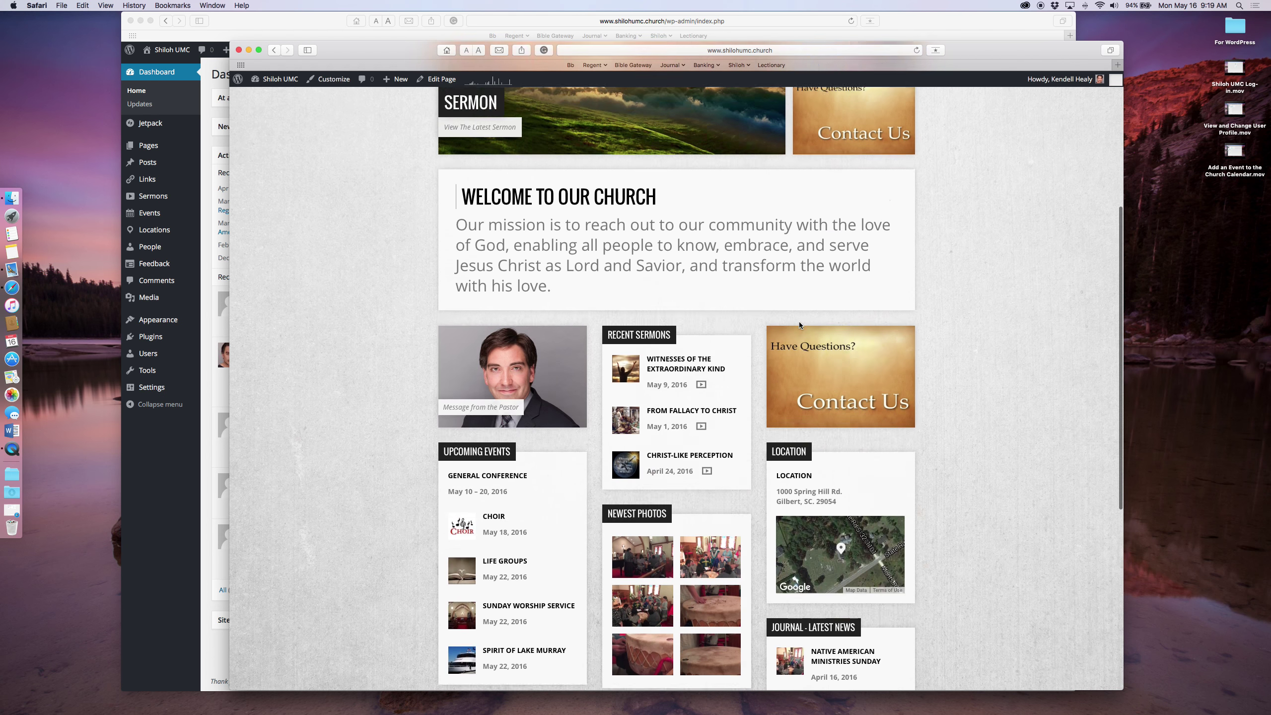
scroll(800, 325, up, 5)
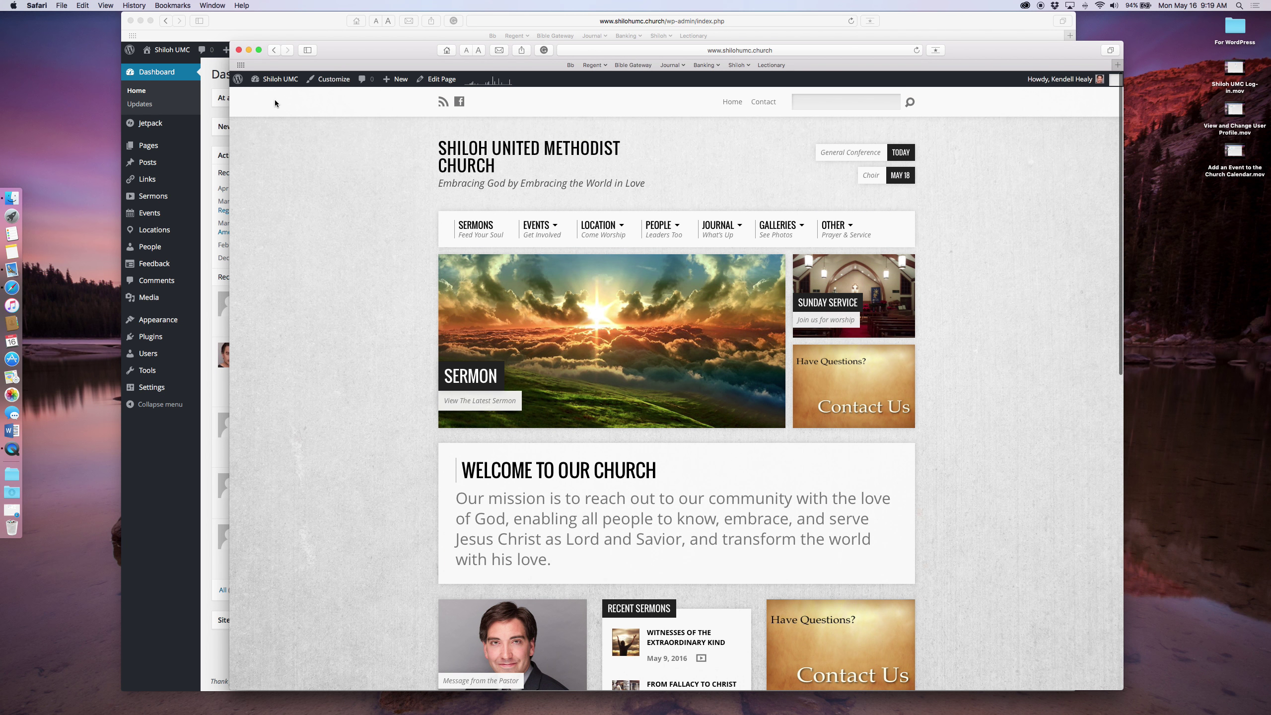
click(239, 51)
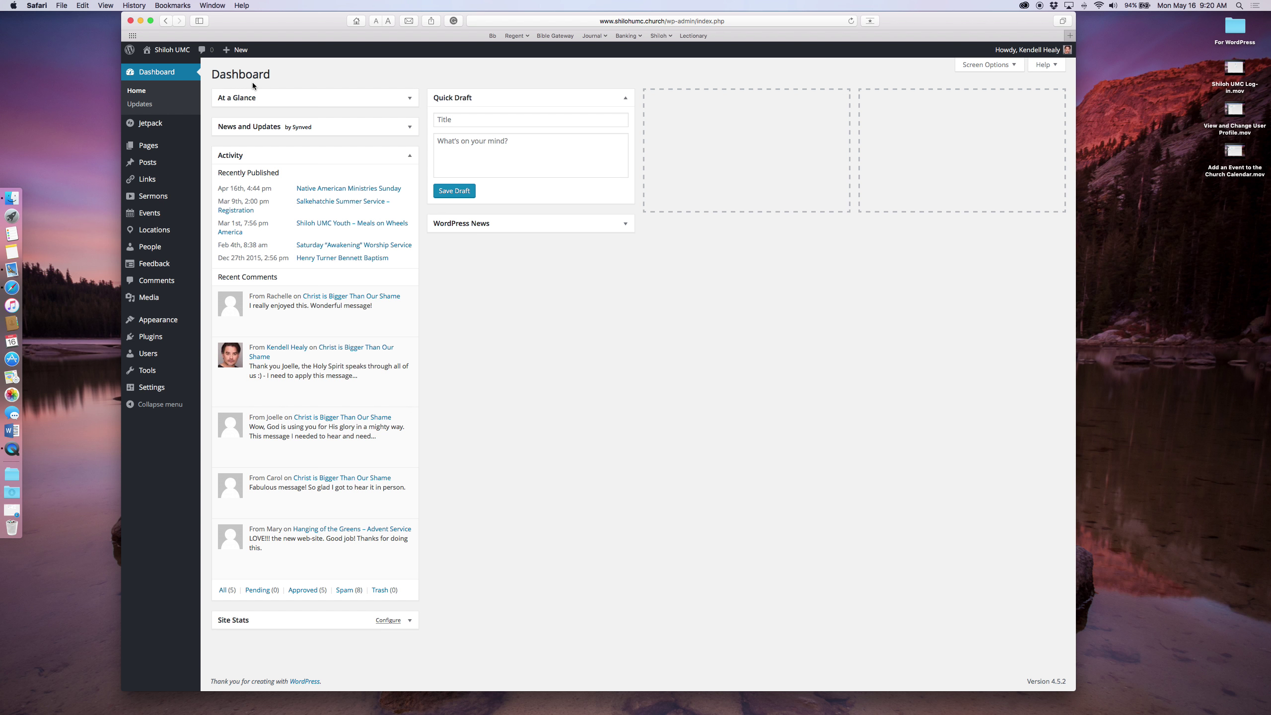
- Start a new post from the dashboard and title it "Mock Post"
mouse_move(170, 54)
mouse_move(242, 54)
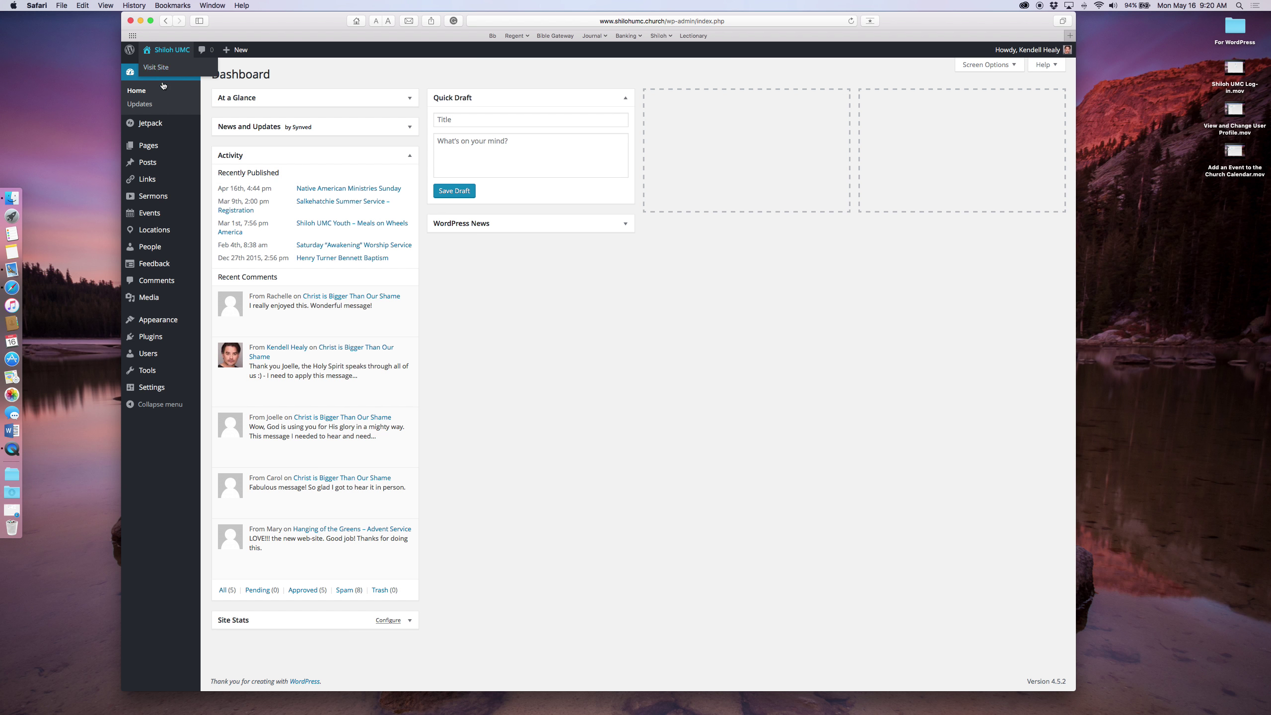
mouse_move(149, 165)
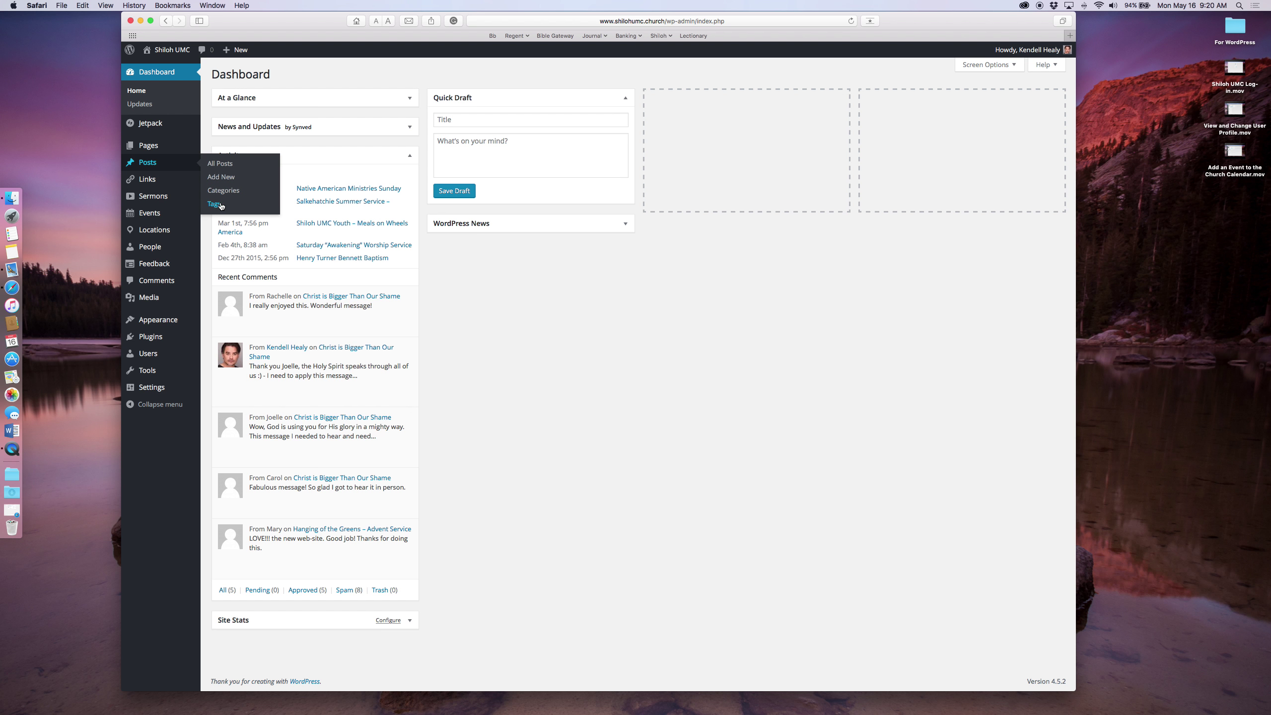
click(226, 177)
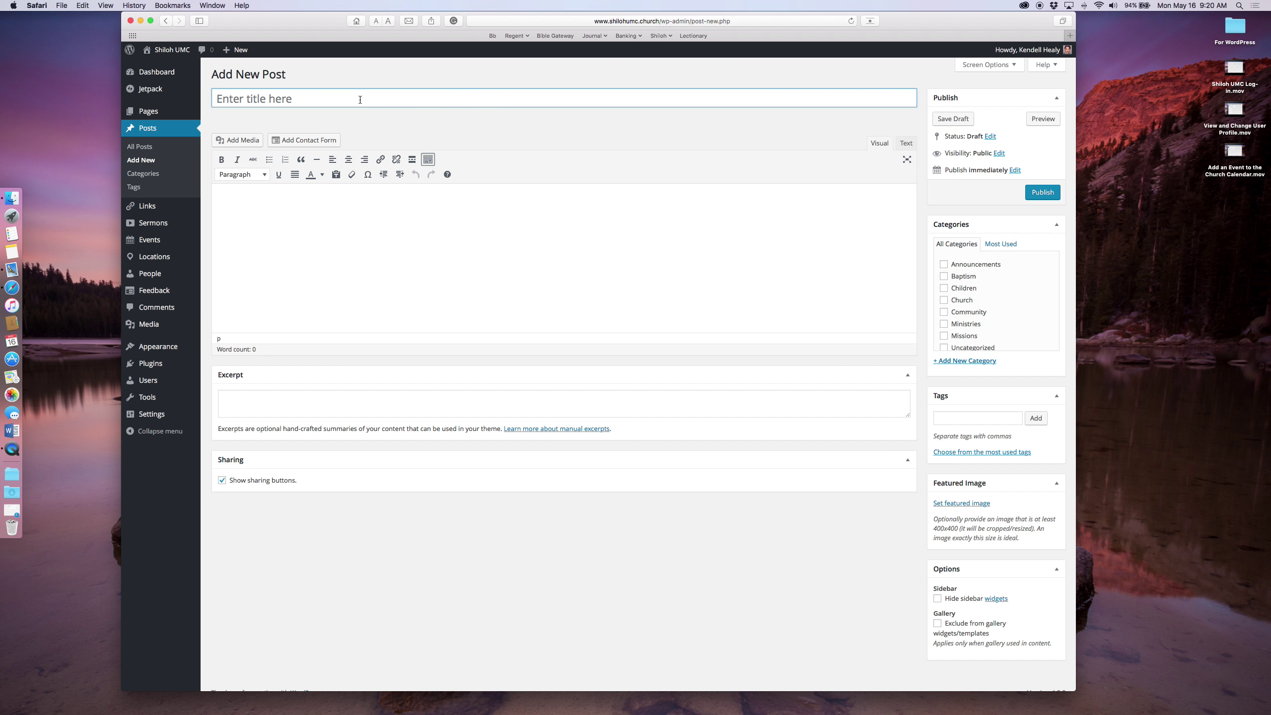
text(Mock Post)
- Write the post body "Today's service was uplifting. We opened up in prayer..........."
click(361, 213)
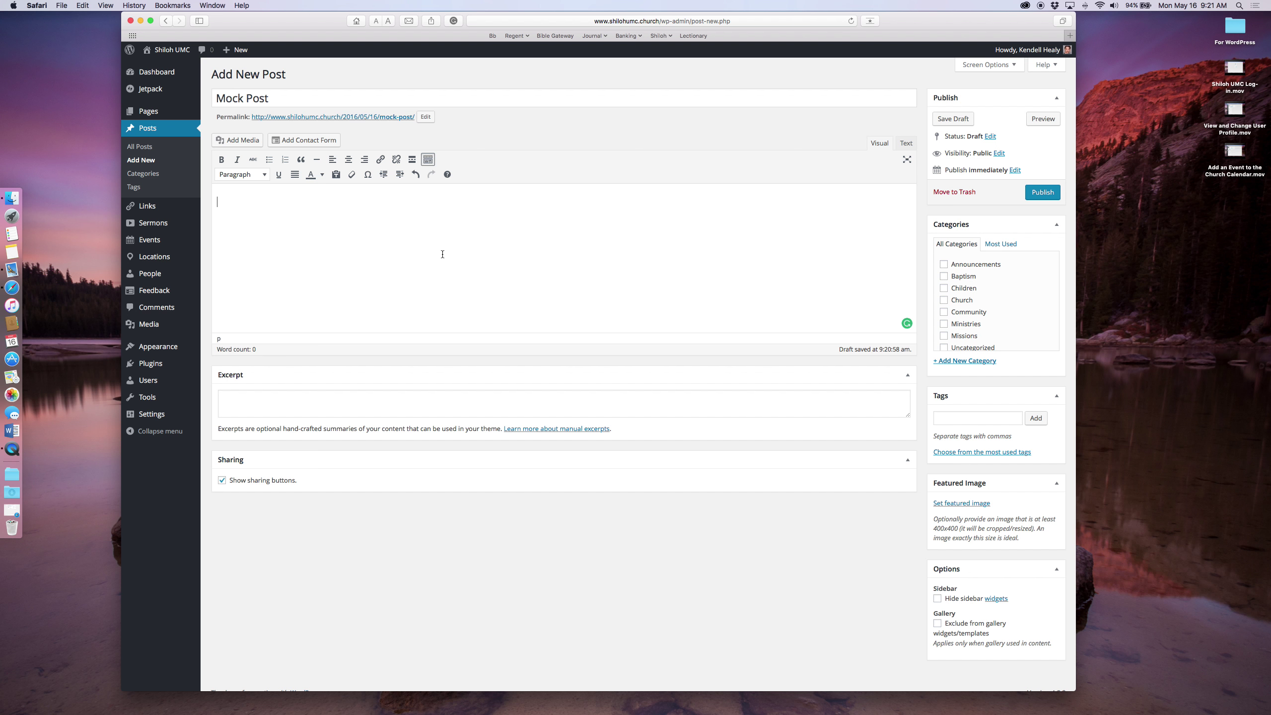
click(261, 204)
text(Today's ser)
text(vice was u)
text(plfitin)
key(BackSpace)
key(BackSpace)
key(BackSpace)
key(BackSpace)
text(ting. We opened up in )
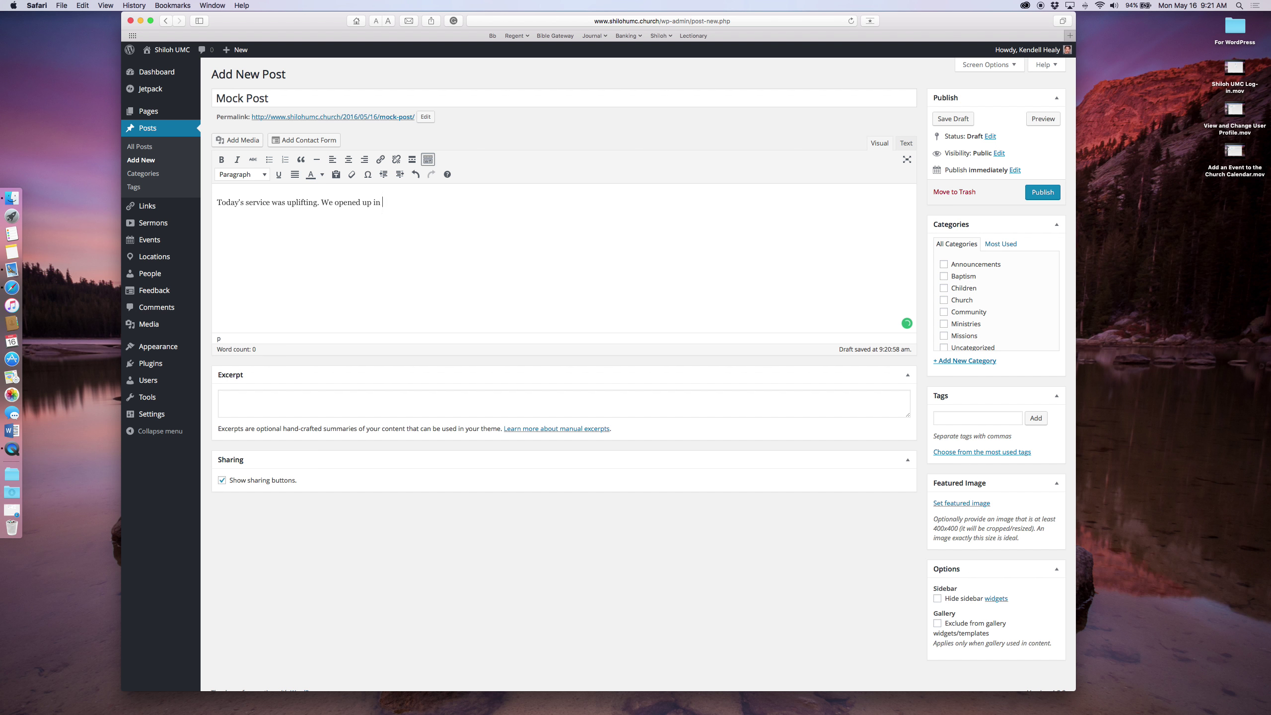
text(prayer...........)
scroll(375, 242, down, 1)
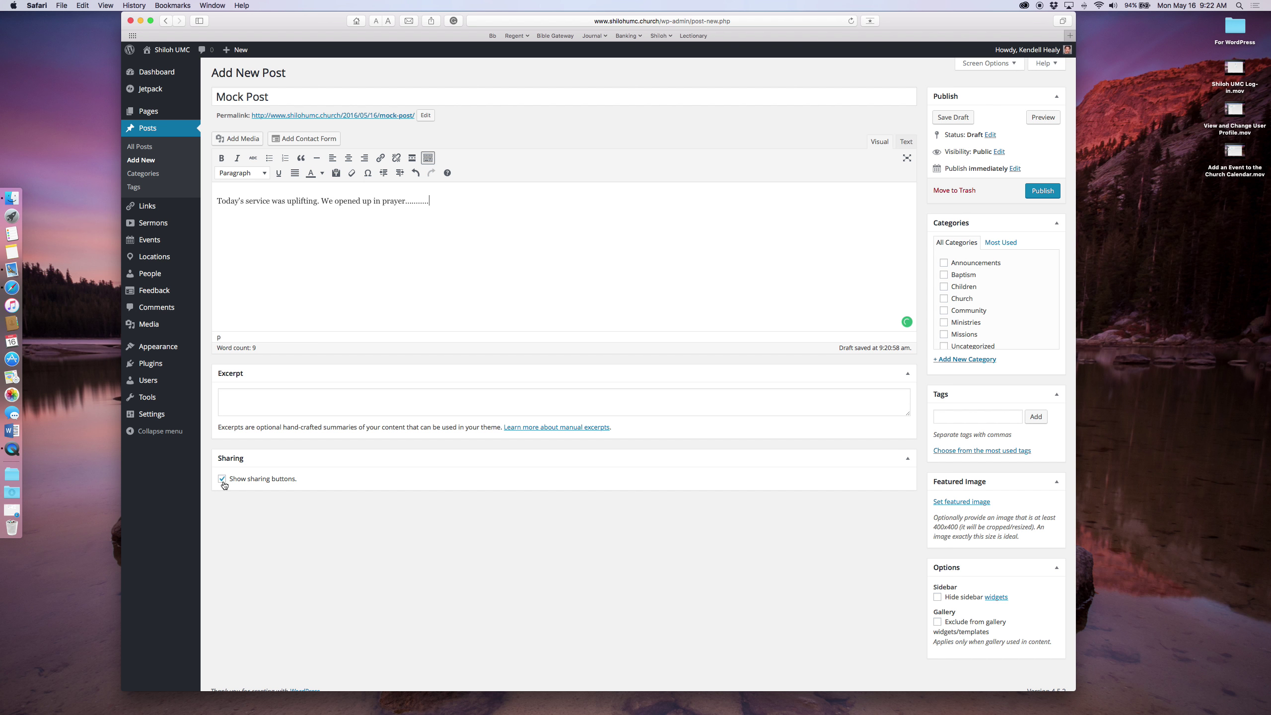
click(469, 255)
scroll(643, 230, up, 1)
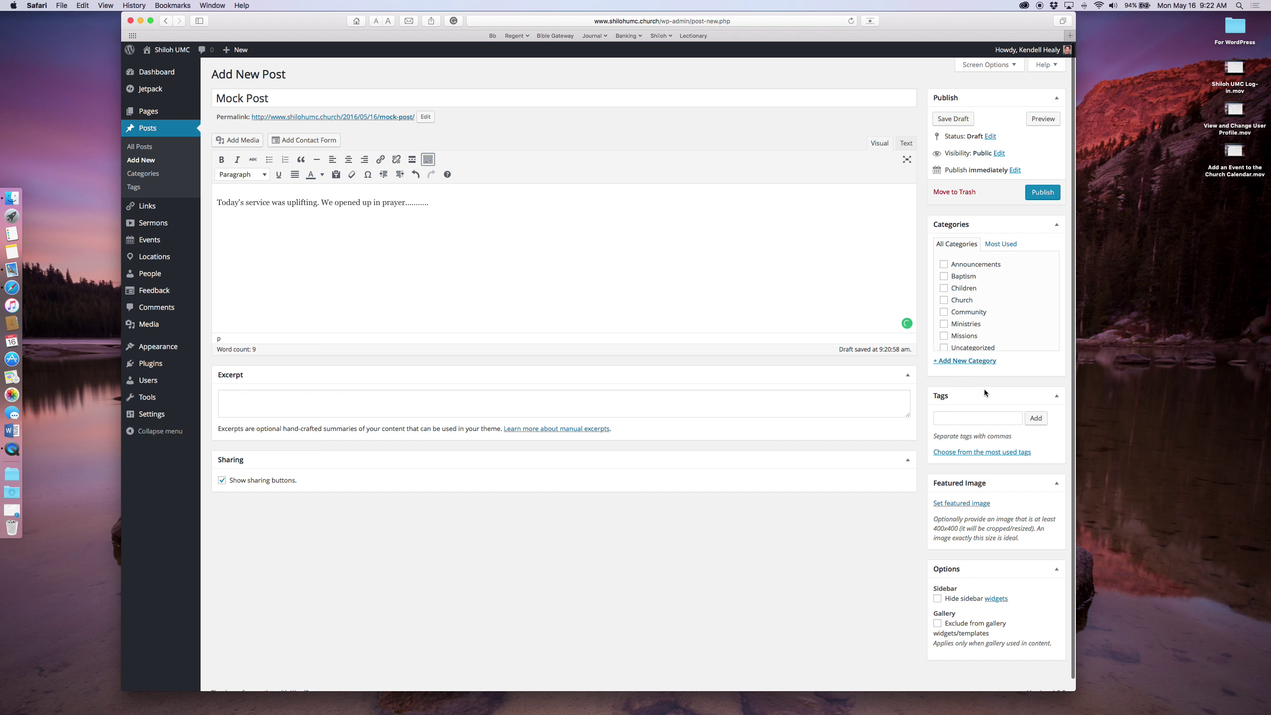
- Assign the post to the Church and Youth Group categories
scroll(961, 265, down, 4)
scroll(961, 264, up, 4)
scroll(946, 273, down, 2)
click(944, 290)
scroll(948, 300, down, 1)
scroll(956, 317, down, 2)
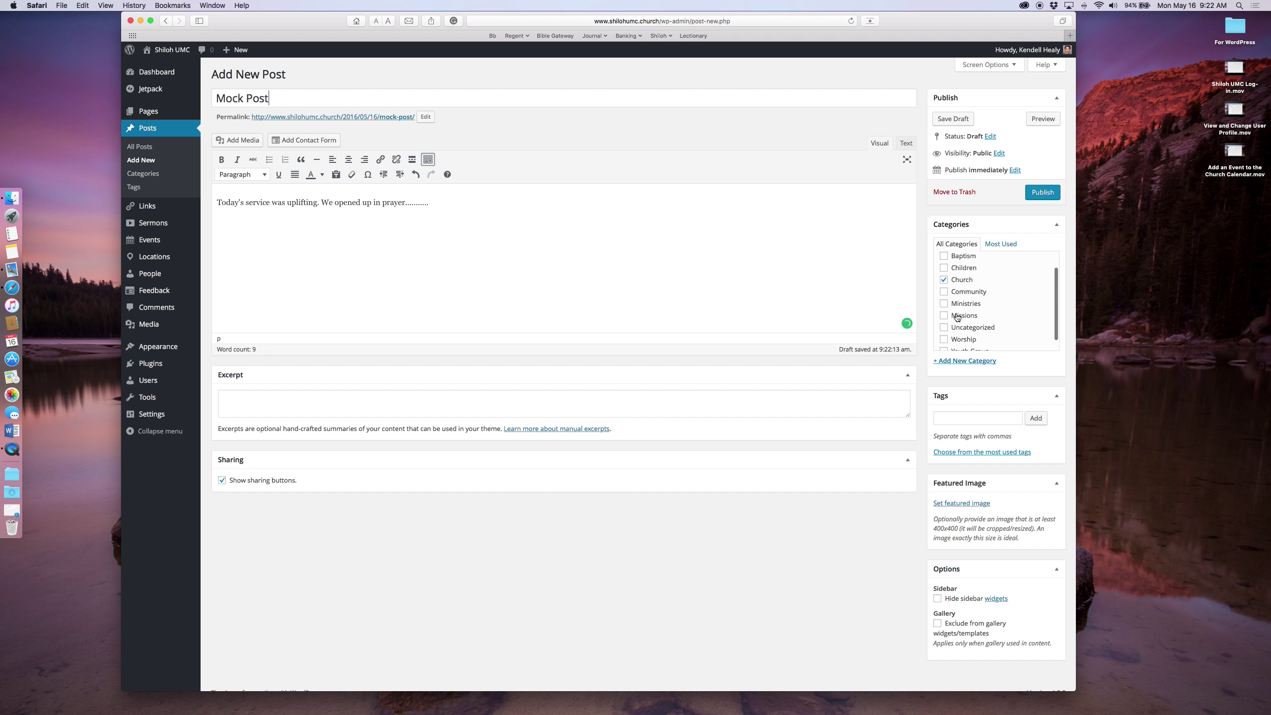
scroll(951, 303, down, 1)
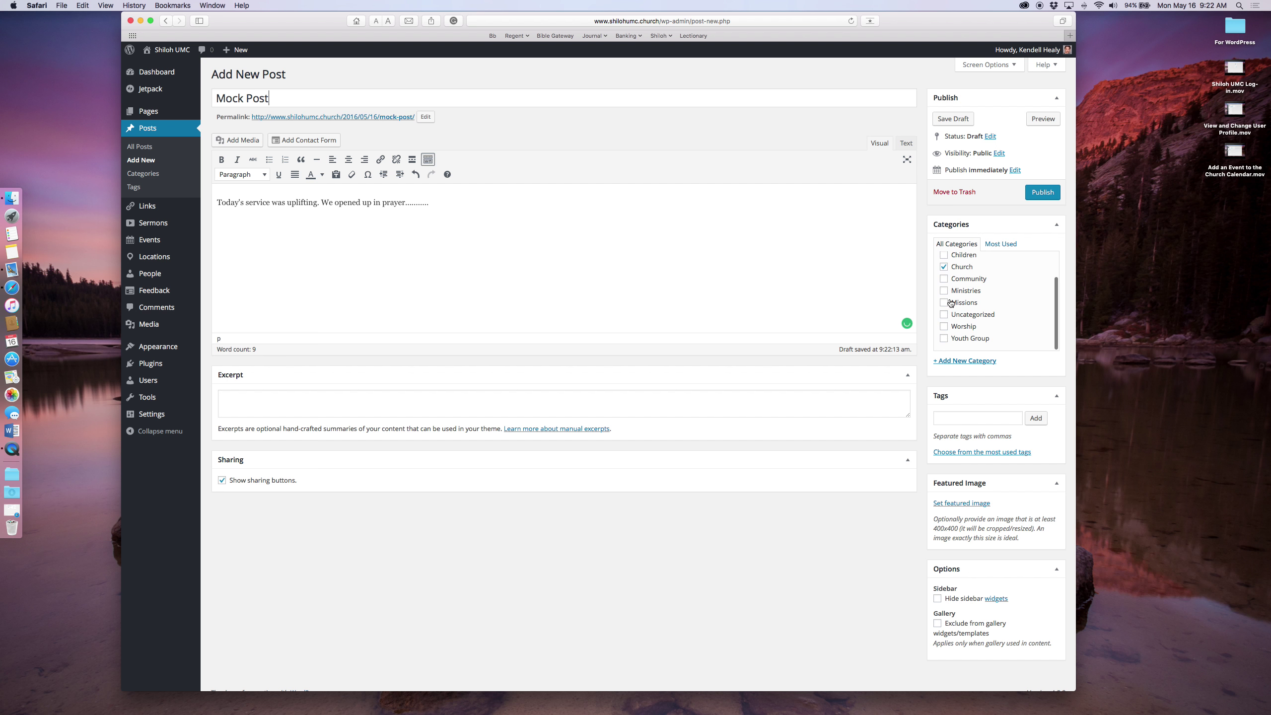
click(944, 338)
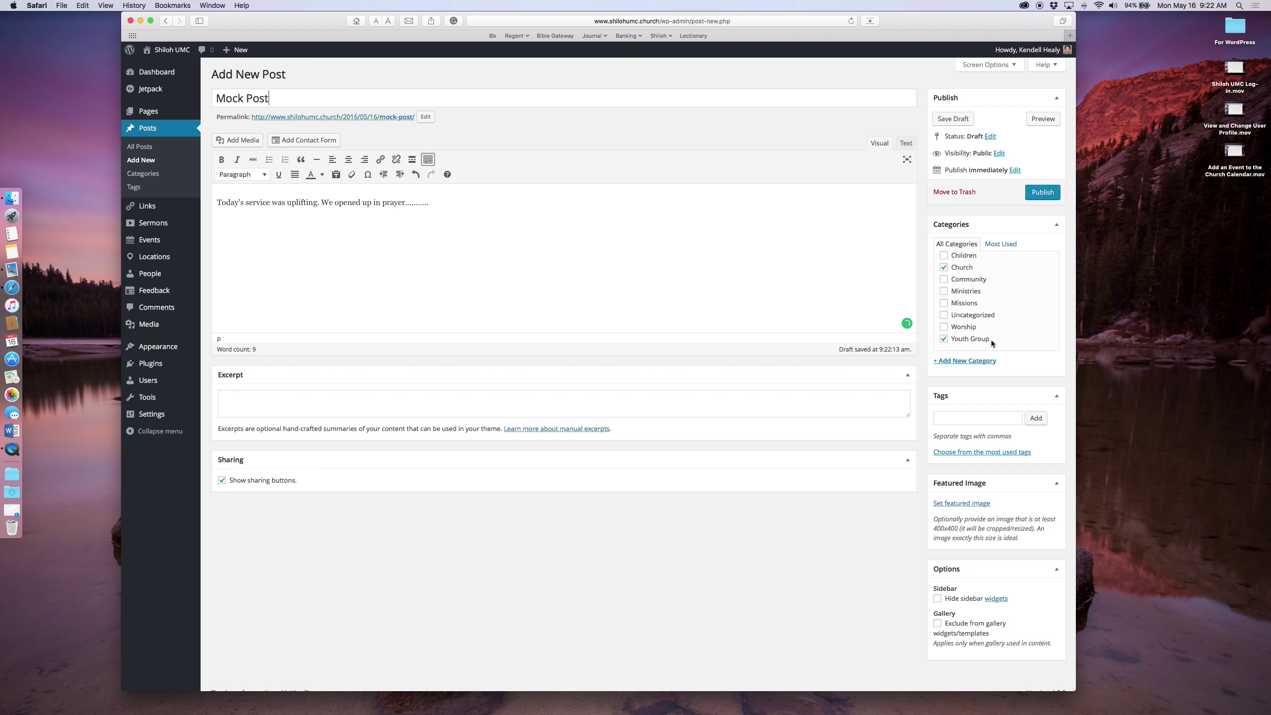
- Add the tags "prayer" and "service" to the post
click(972, 418)
text(rayer,)
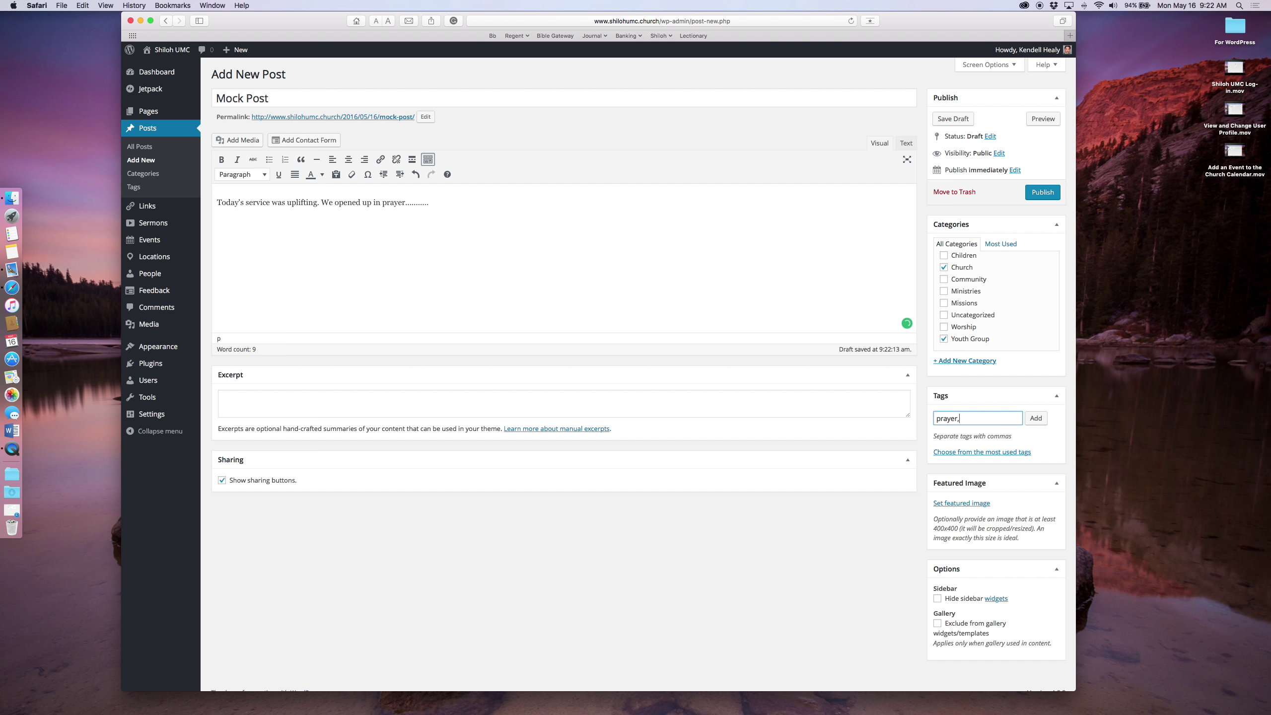
text(service)
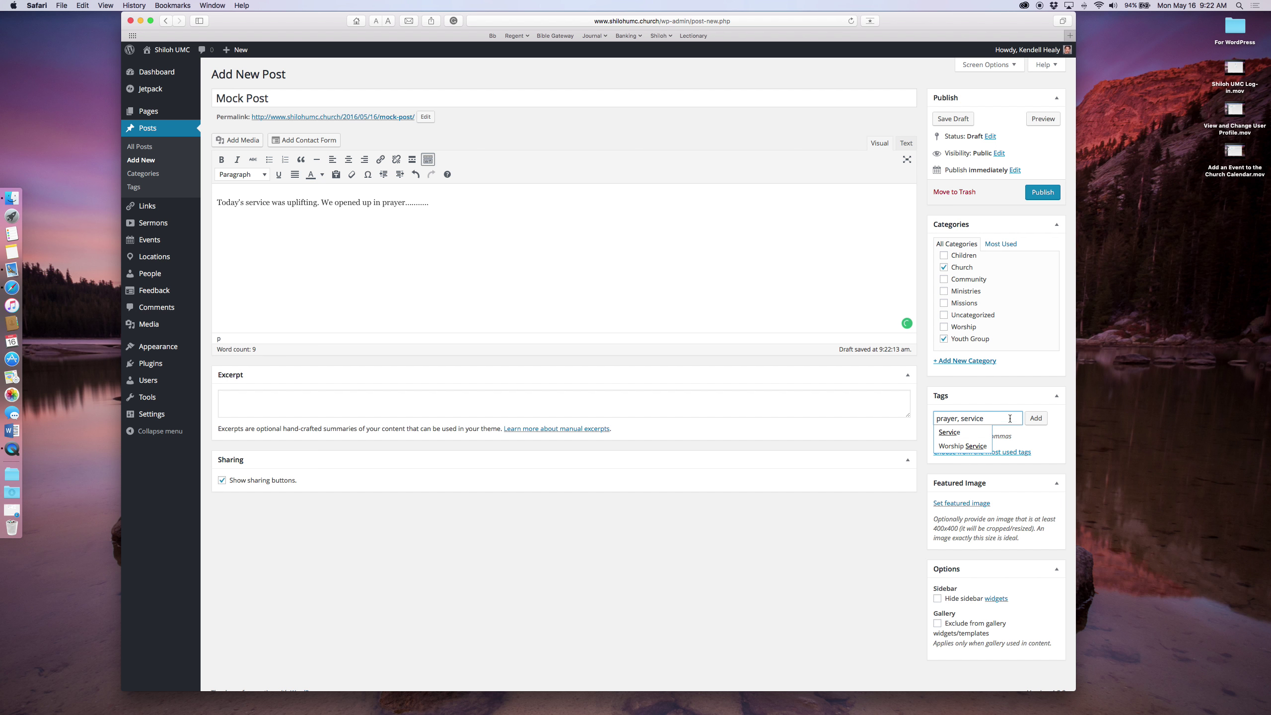
click(1035, 418)
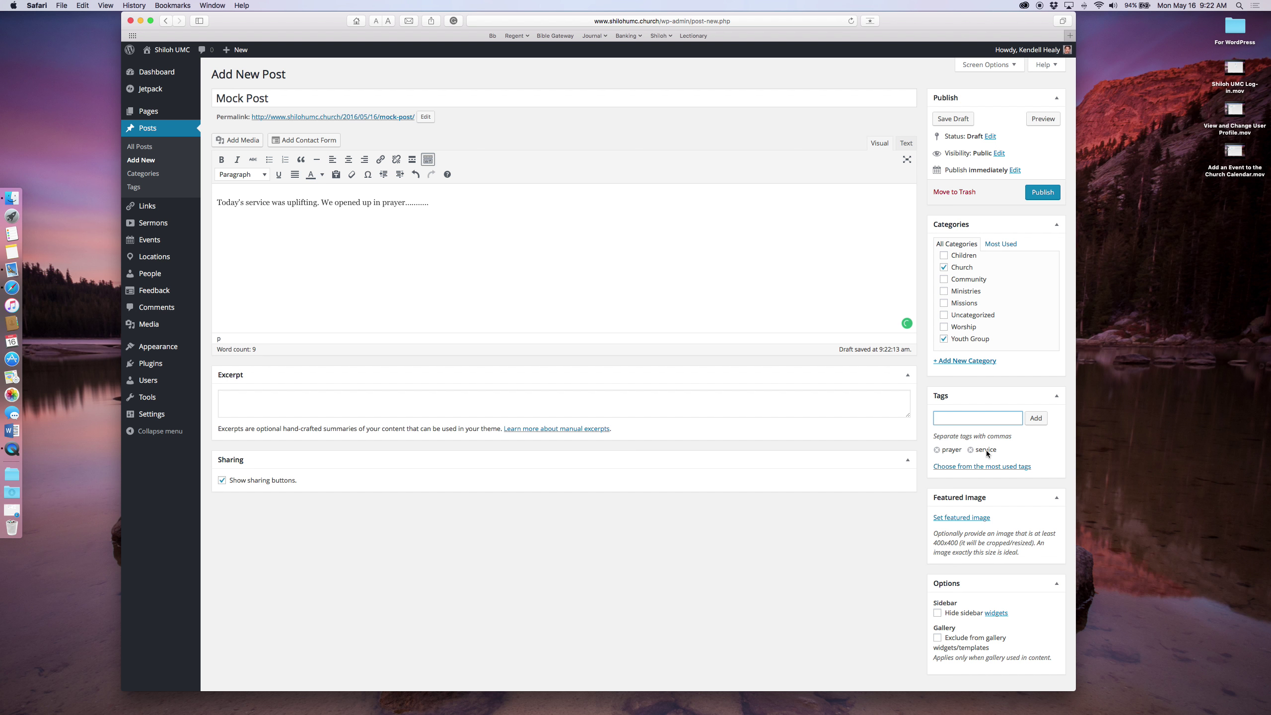
- Preview the post on the site, check its content, sharing buttons and tags, and return to the post editor
scroll(986, 450, down, 1)
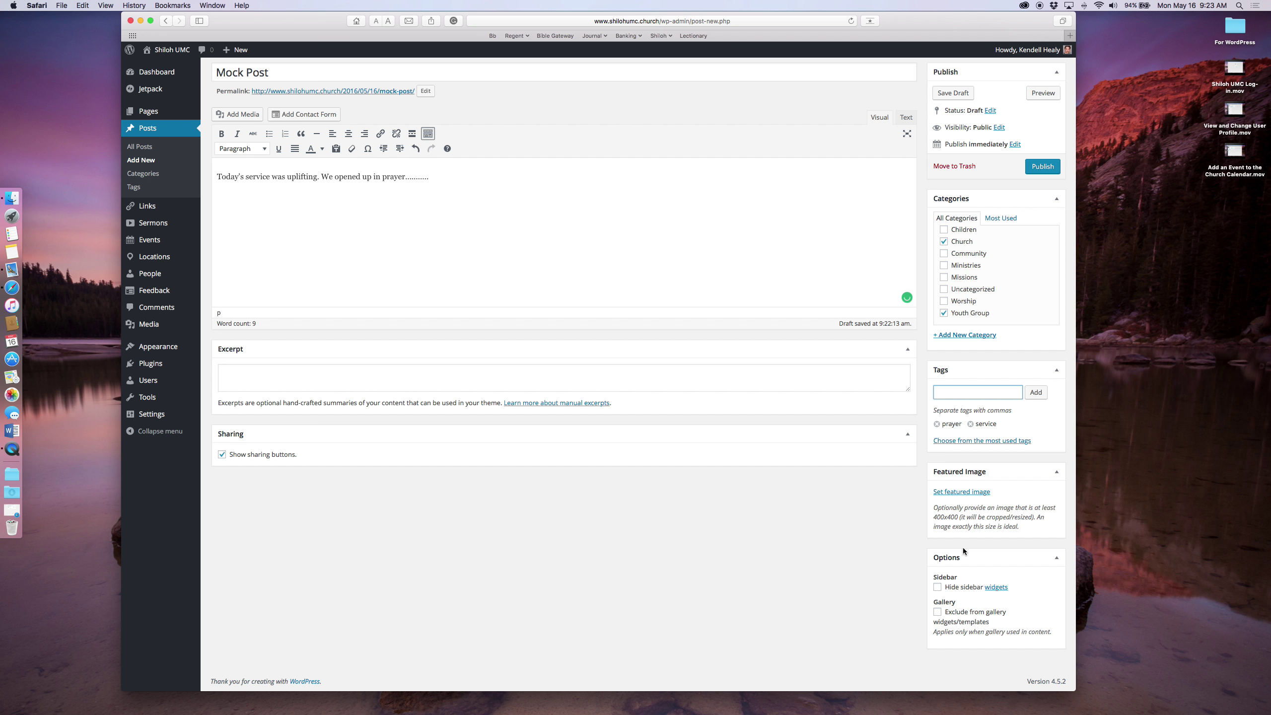
scroll(953, 526, up, 2)
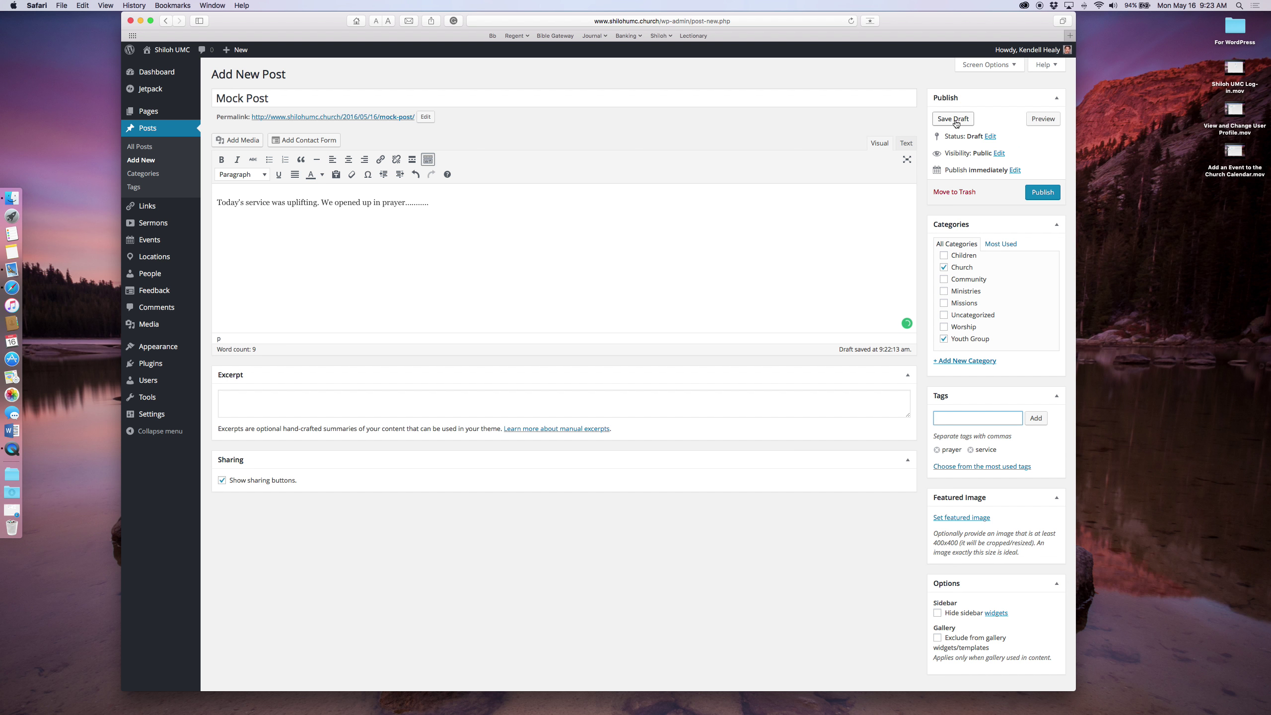
click(1041, 124)
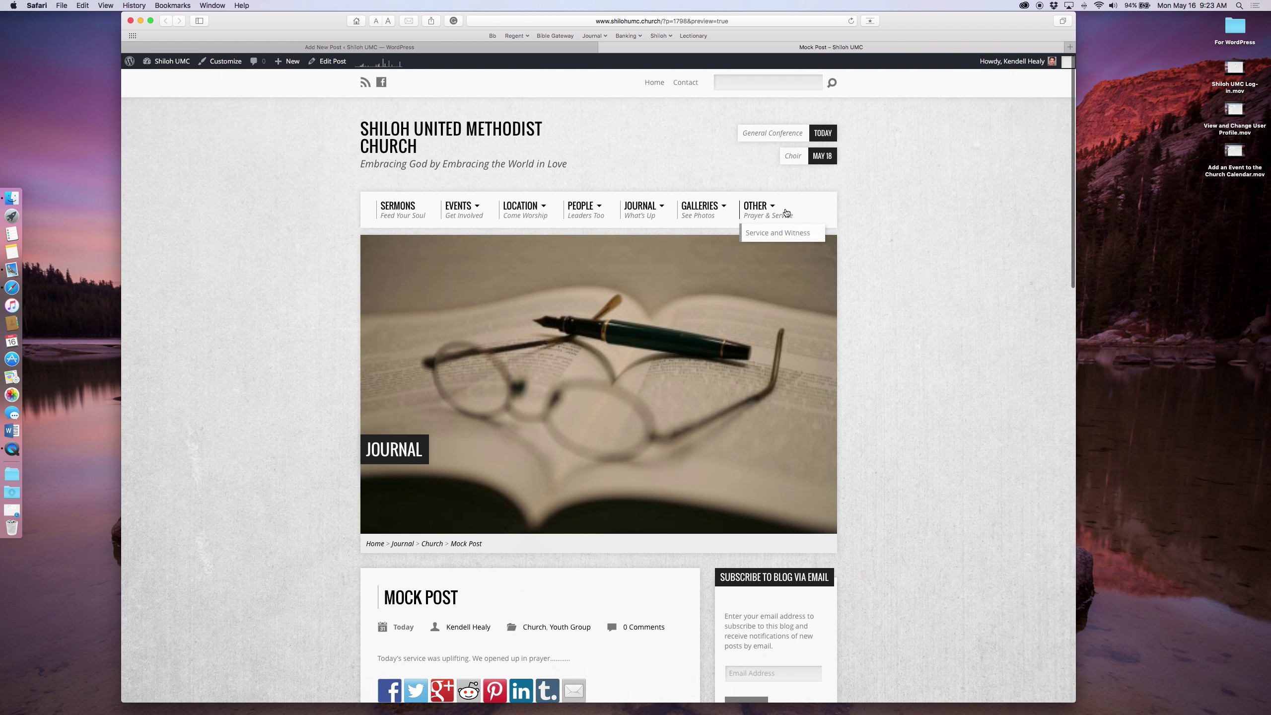
scroll(786, 213, down, 3)
scroll(786, 213, down, 5)
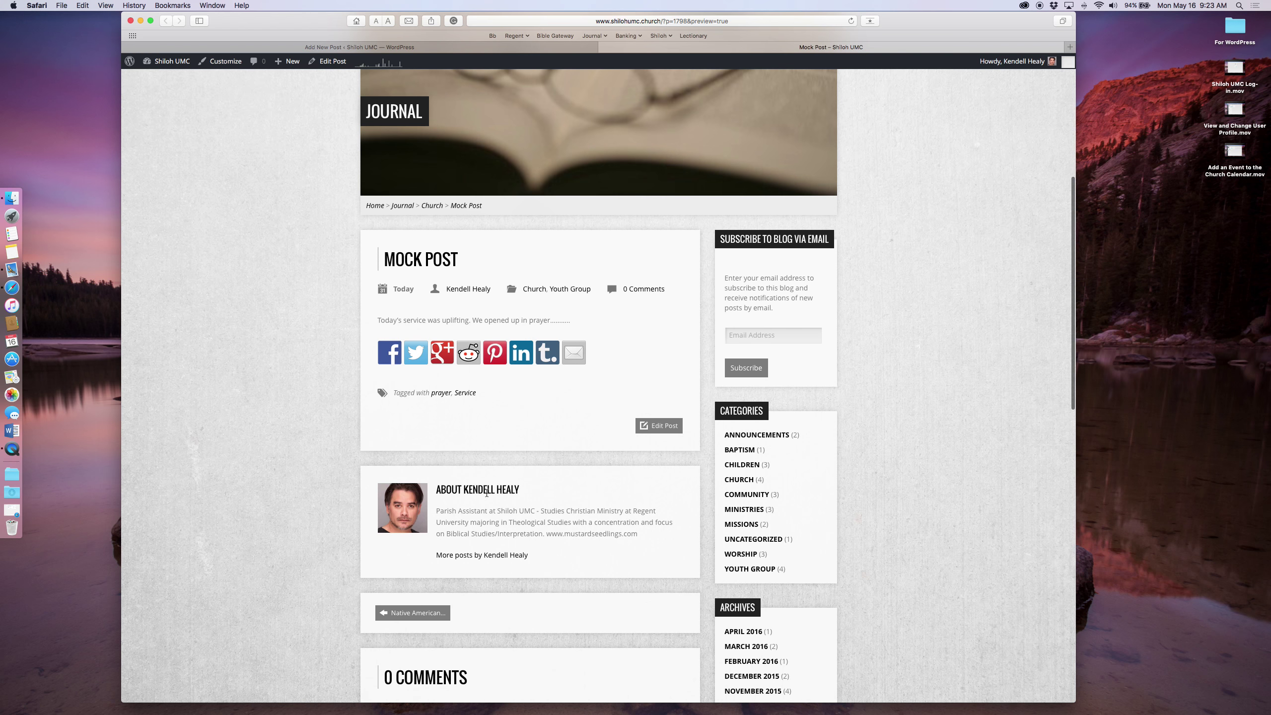
scroll(483, 485, down, 1)
scroll(583, 442, up, 2)
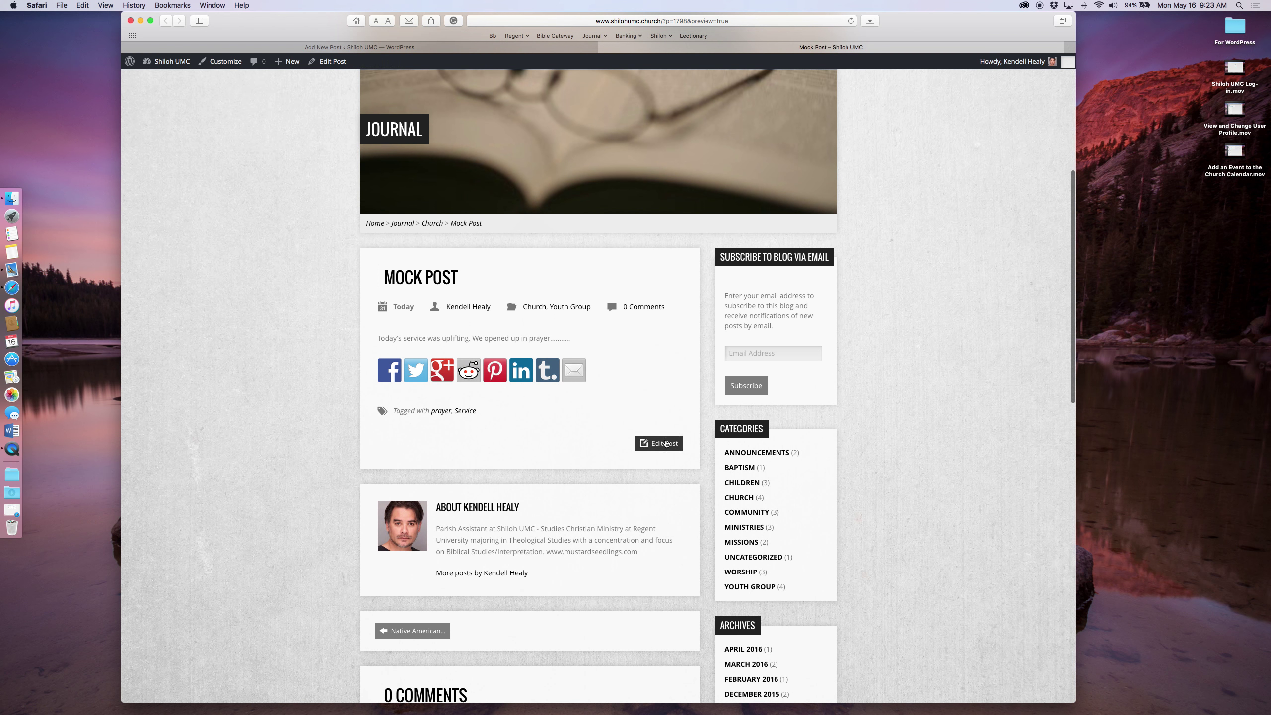
scroll(629, 437, up, 10)
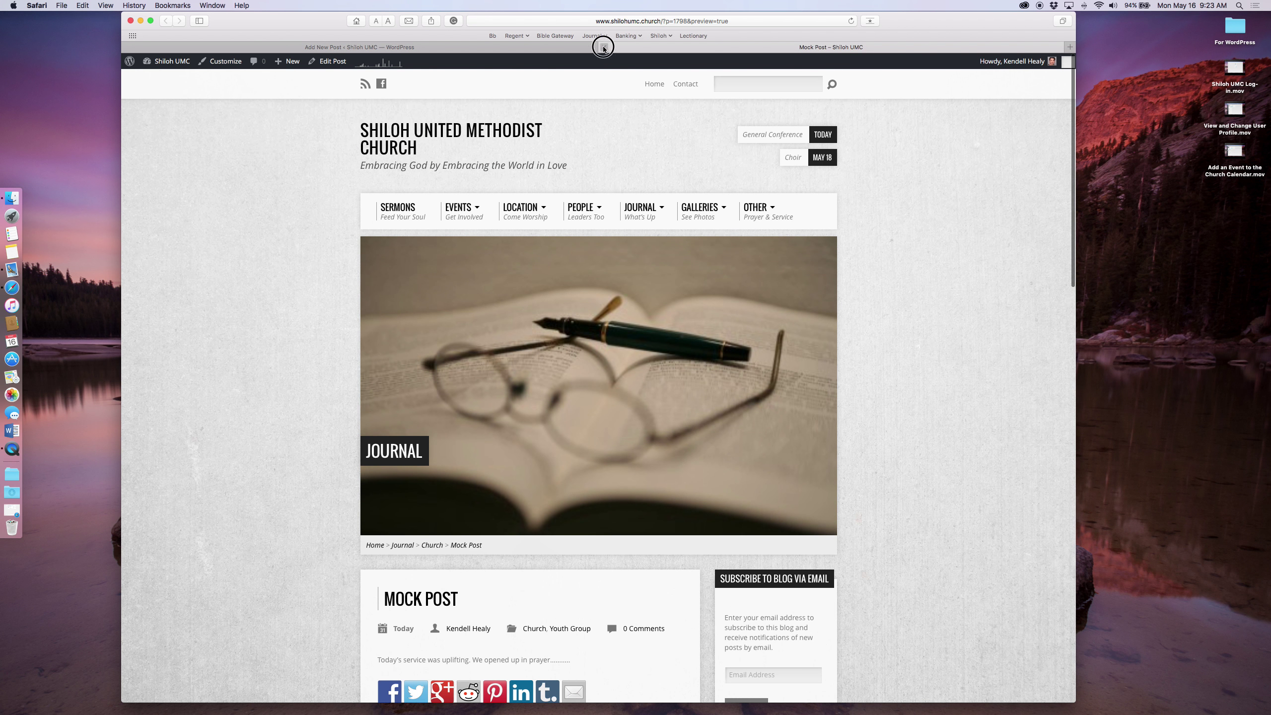
click(604, 47)
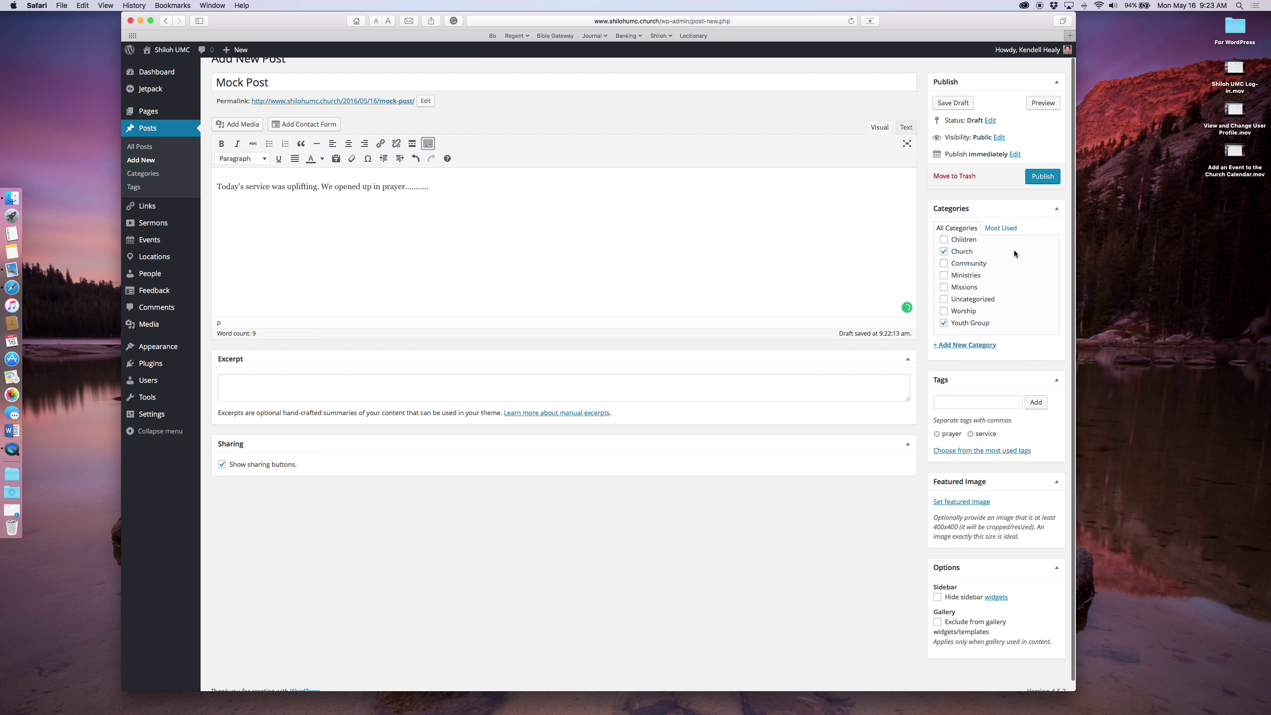